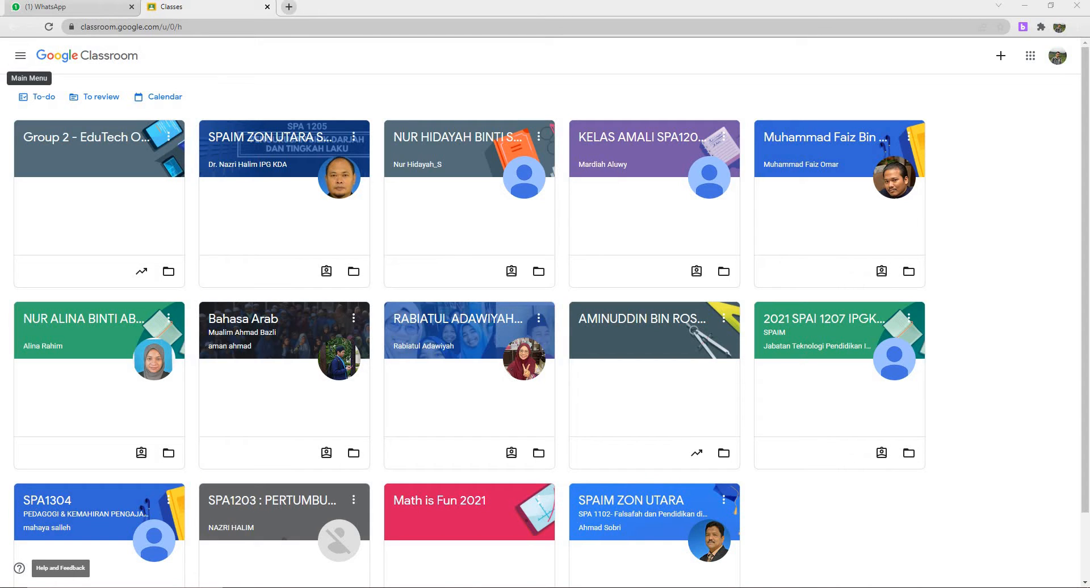
Step: Open the class "Group 2 - EduTech O15 - 2022" from the list of classes being taught
{"action": "left_click", "coordinate": [20, 55]}
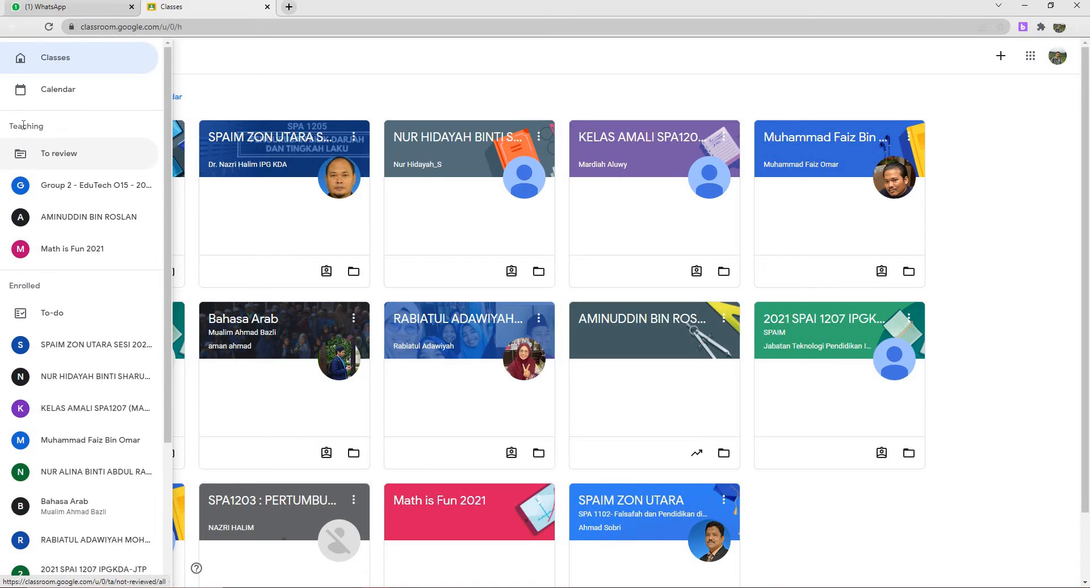
{"action": "left_click_drag", "start_coordinate": [10, 126], "coordinate": [90, 201]}
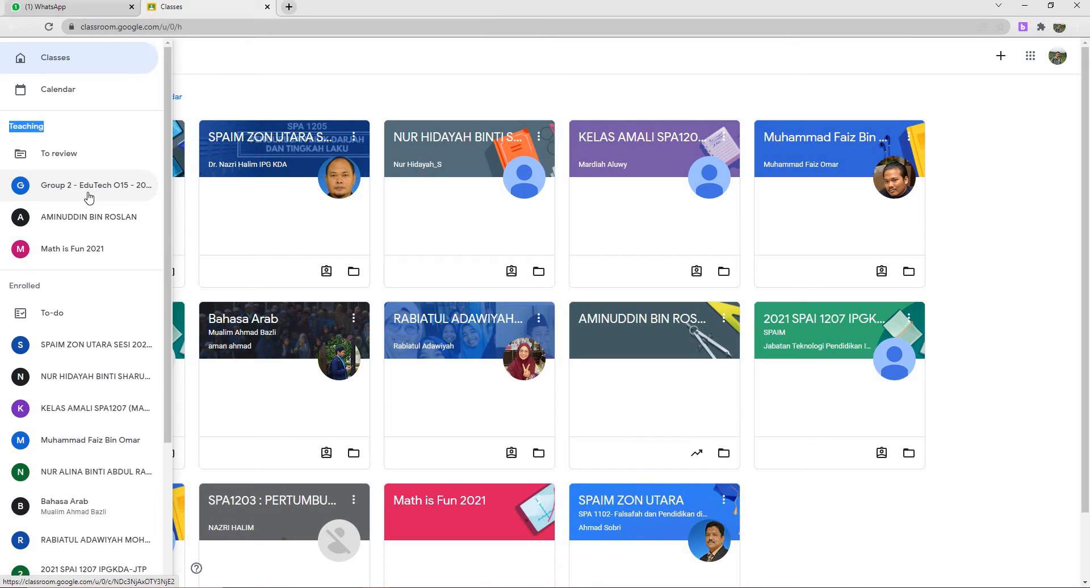
{"action": "left_click", "coordinate": [124, 193]}
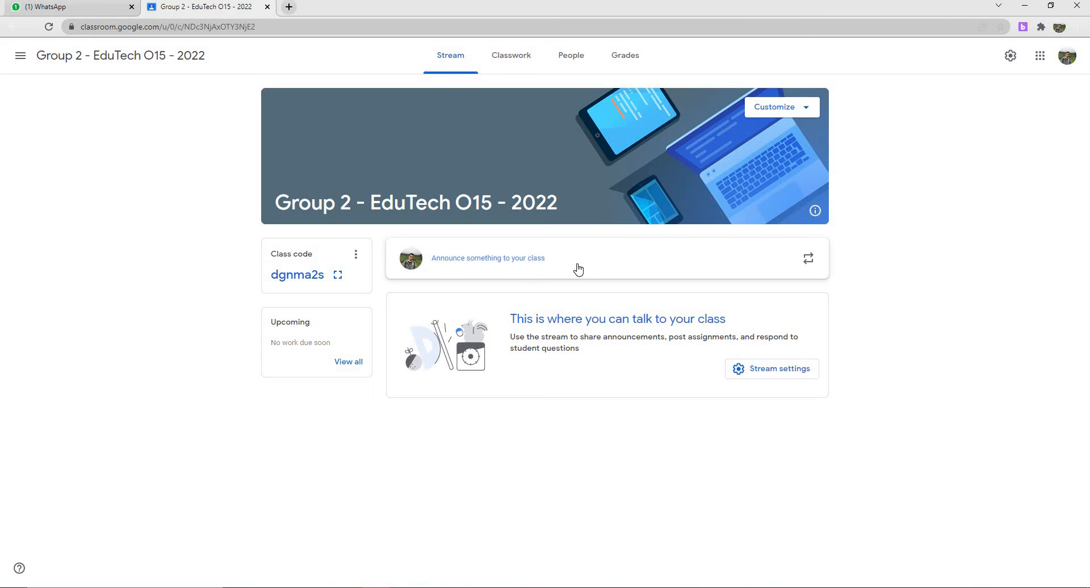
Step: Start a class announcement on the stream and examine its audience, formatting and attachment options
{"action": "left_click", "coordinate": [577, 267]}
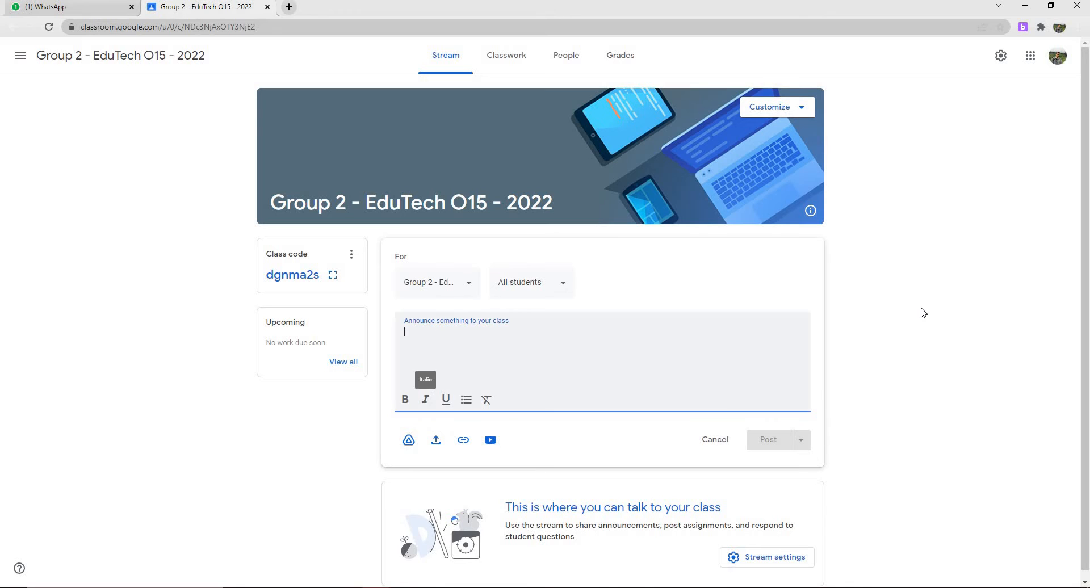
{"action": "left_click", "coordinate": [378, 228]}
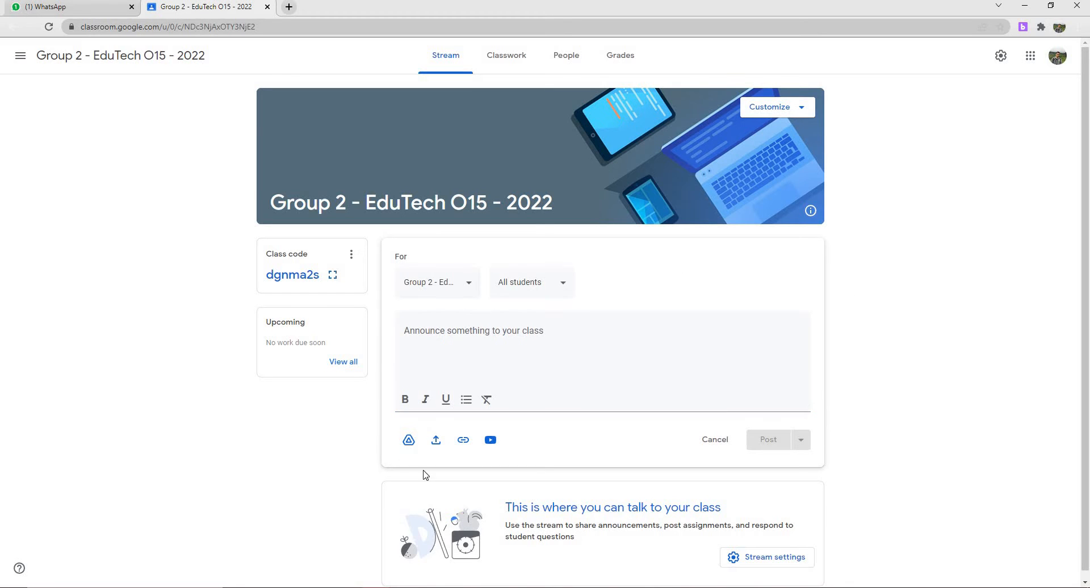
{"action": "scroll", "coordinate": [746, 298], "scroll_direction": "down", "scroll_amount": 1}
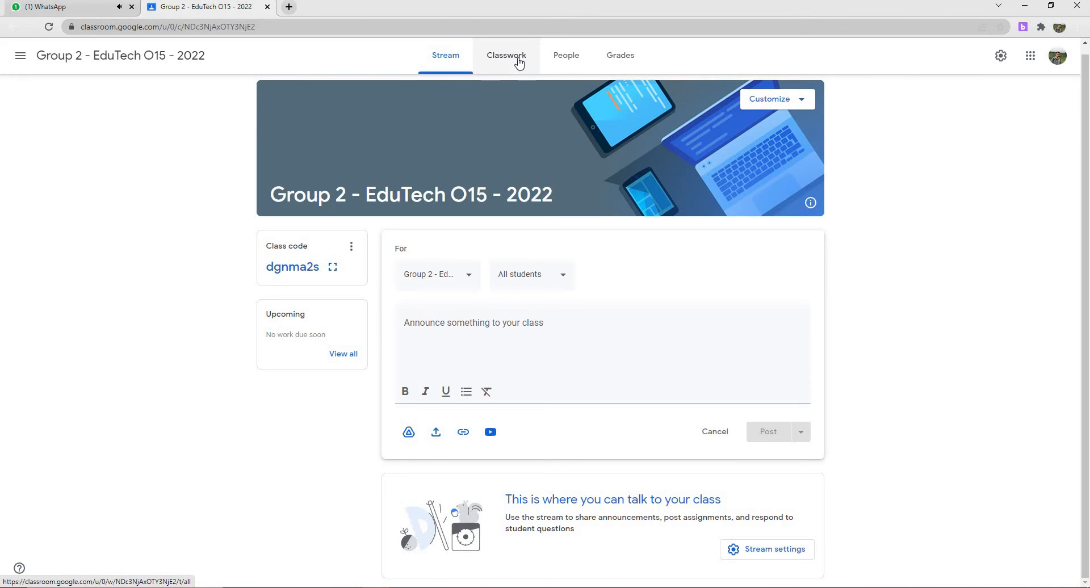
Step: Go to the class's Classwork page, discarding the unsaved announcement
{"action": "left_click", "coordinate": [427, 56]}
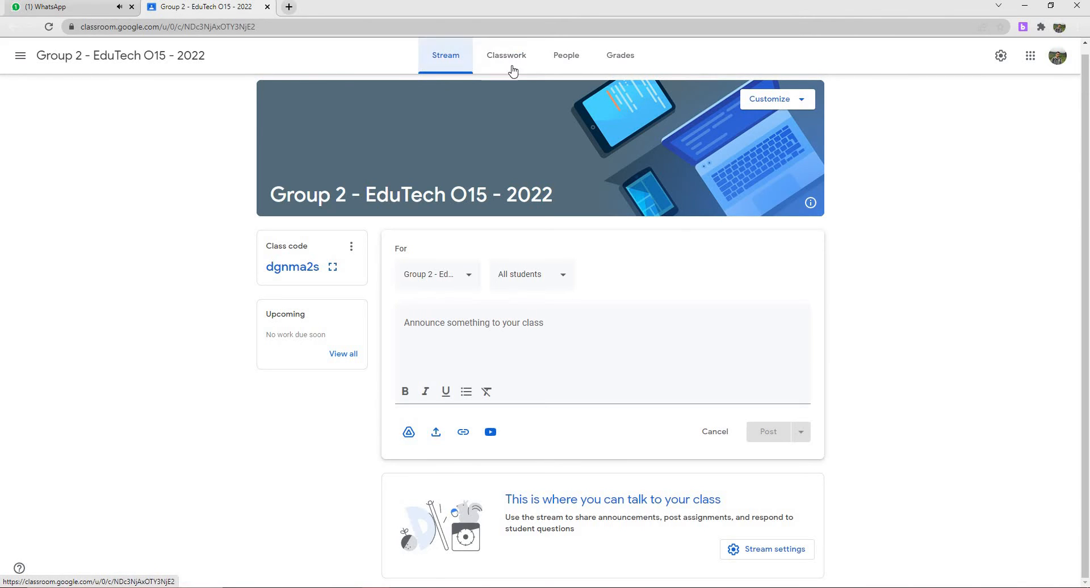
{"action": "left_click", "coordinate": [515, 64]}
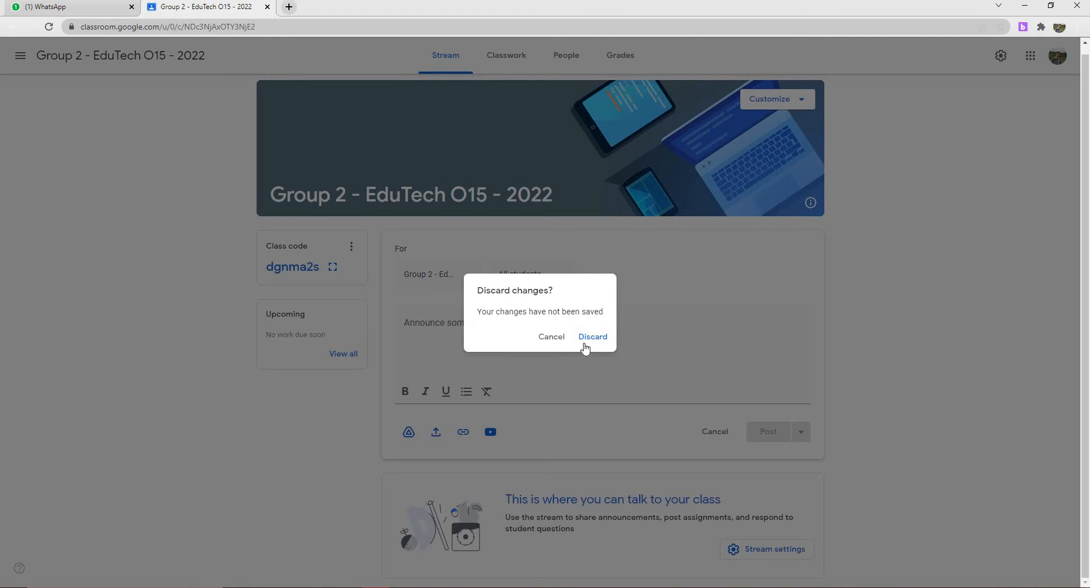
{"action": "left_click", "coordinate": [590, 338]}
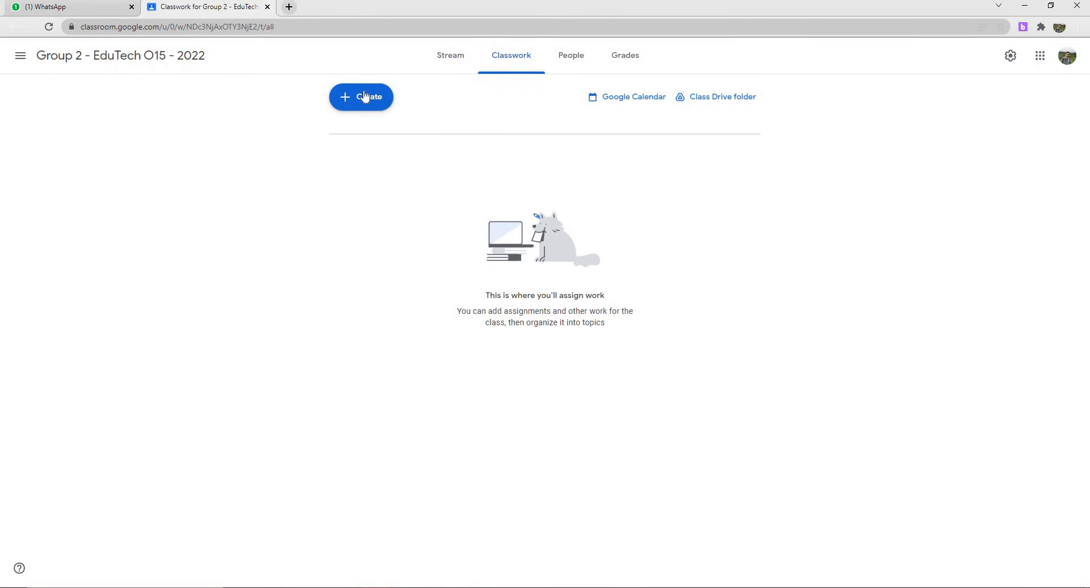
Step: Start a new assignment and examine which classes and students it can be assigned to
{"action": "left_click", "coordinate": [357, 105]}
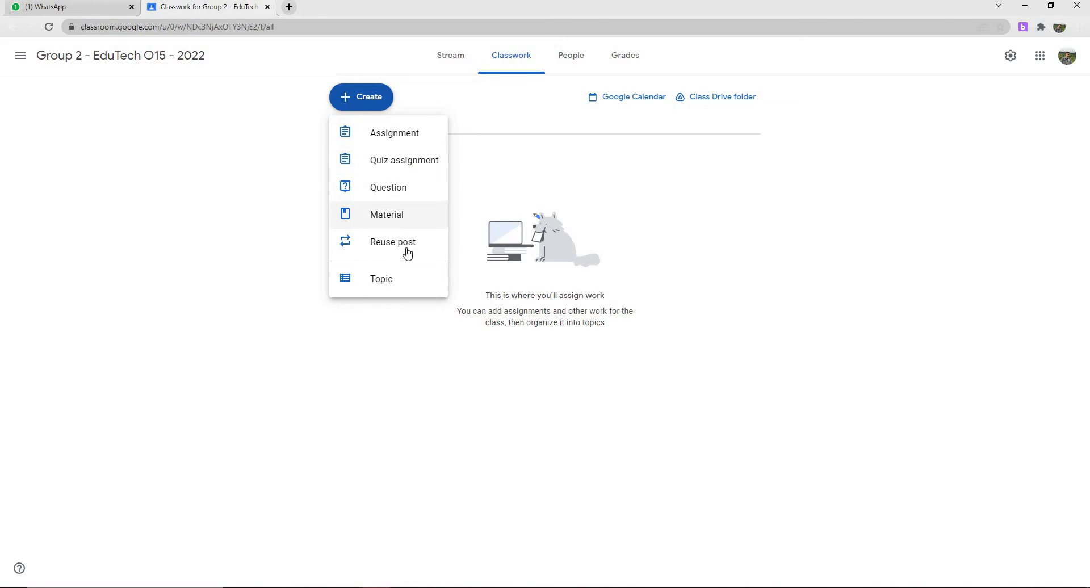
{"action": "left_click", "coordinate": [396, 136]}
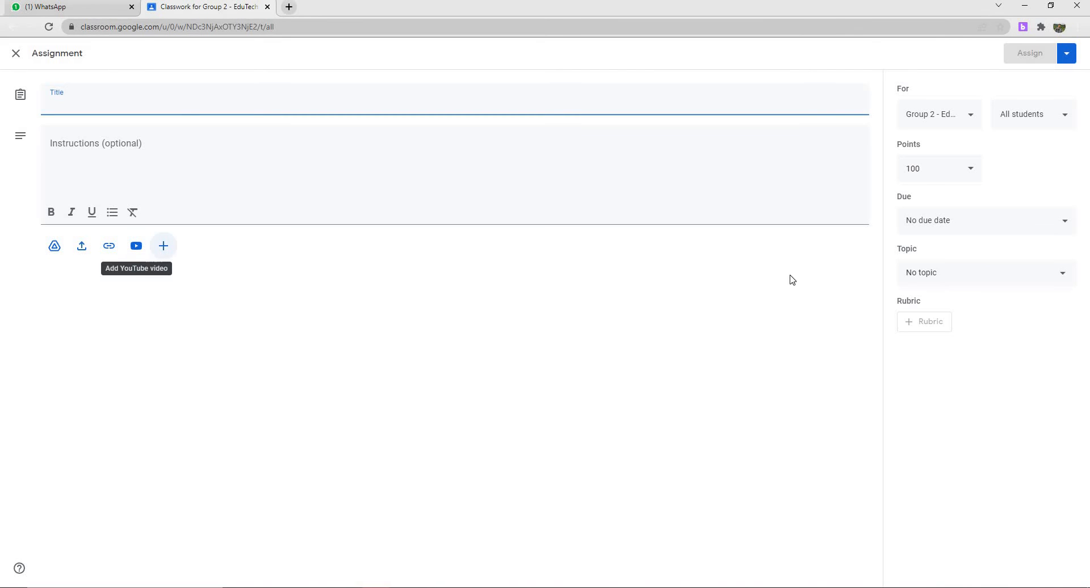
{"action": "left_click", "coordinate": [968, 104]}
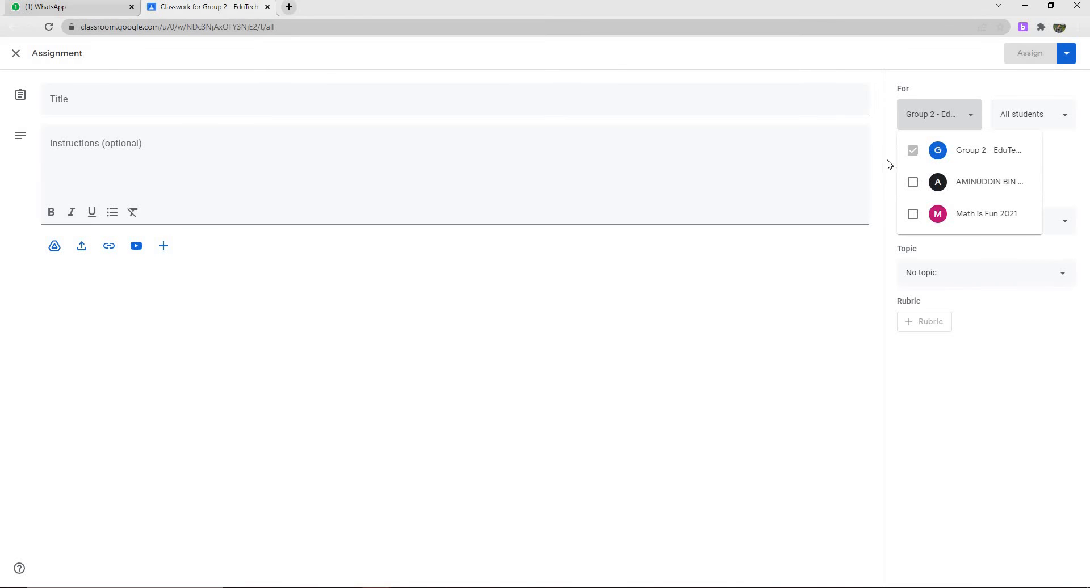
{"action": "left_click", "coordinate": [1012, 122]}
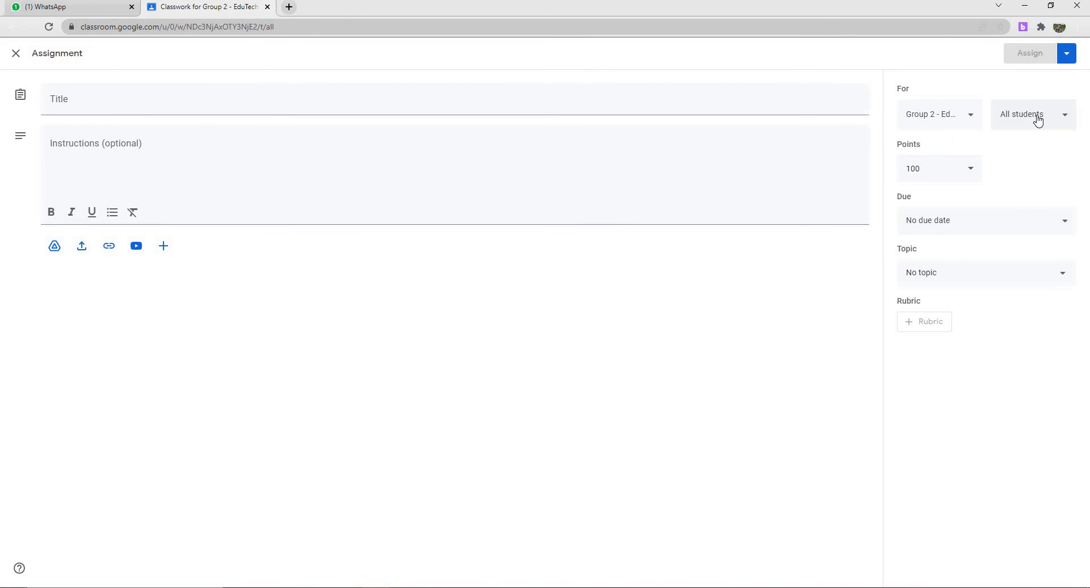
{"action": "left_click", "coordinate": [1036, 118]}
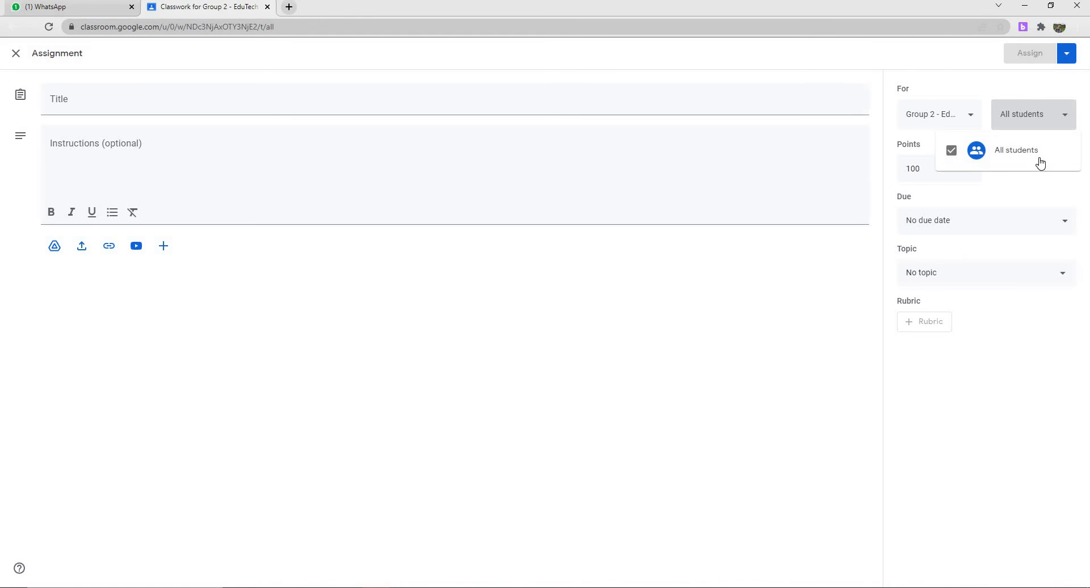
{"action": "left_click", "coordinate": [986, 172]}
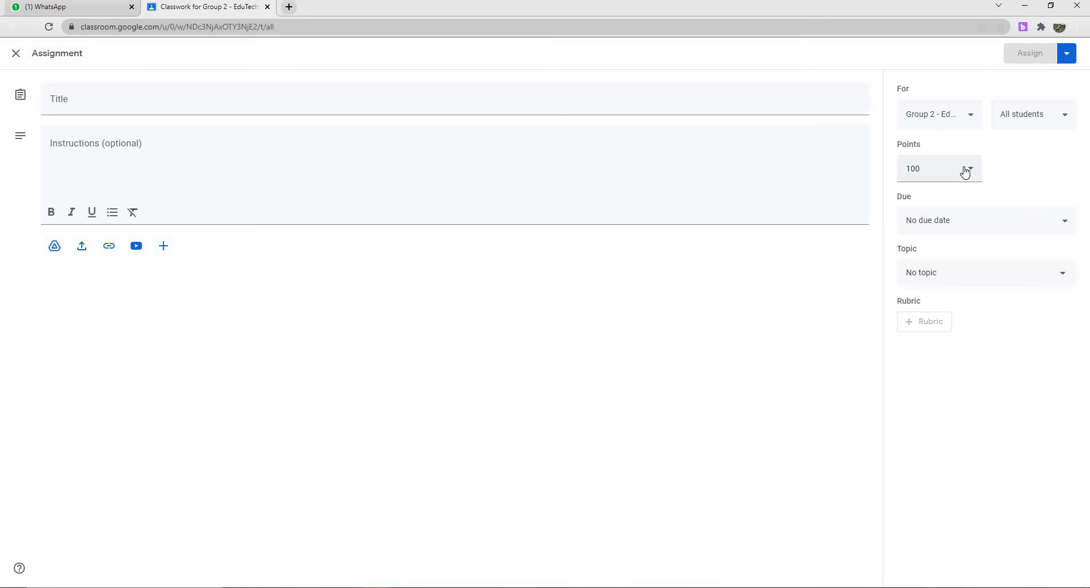
Step: Try the Ungraded option for the assignment and set its points back to 100
{"action": "left_click", "coordinate": [941, 178]}
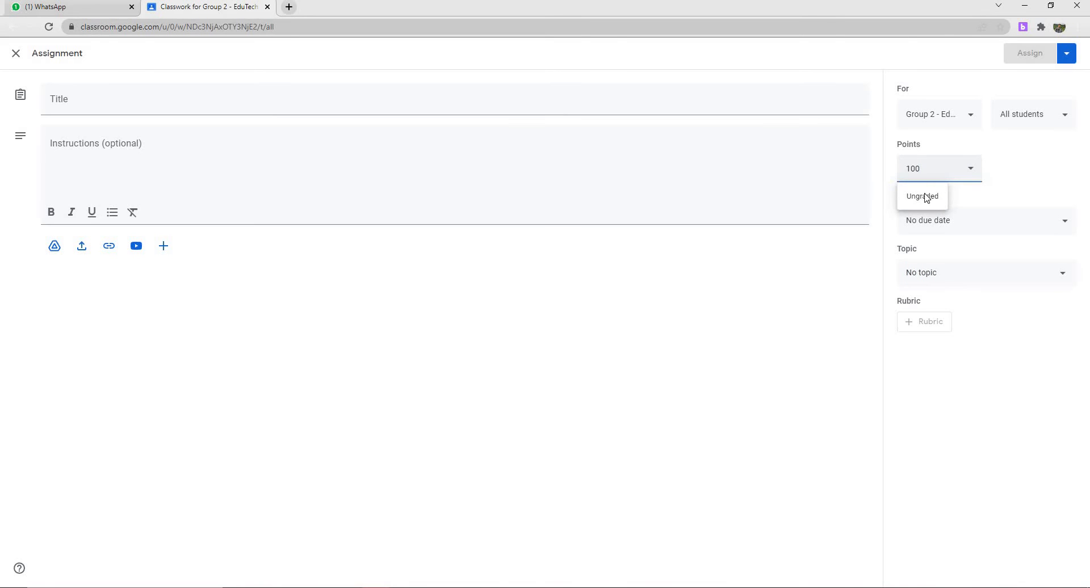
{"action": "left_click", "coordinate": [925, 196]}
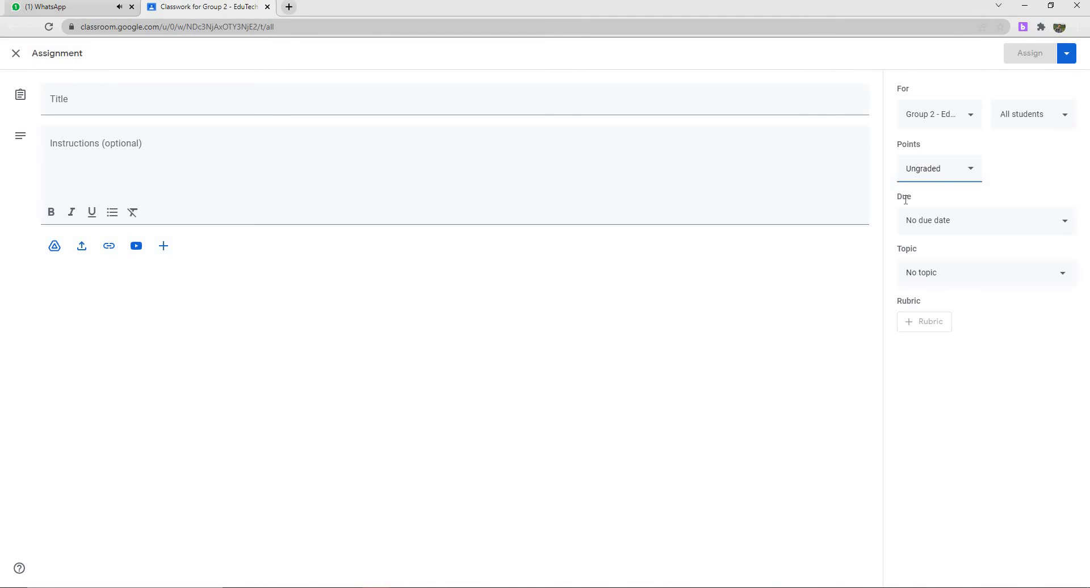
{"action": "left_click", "coordinate": [967, 173]}
{"action": "key", "text": "ctrl+a"}
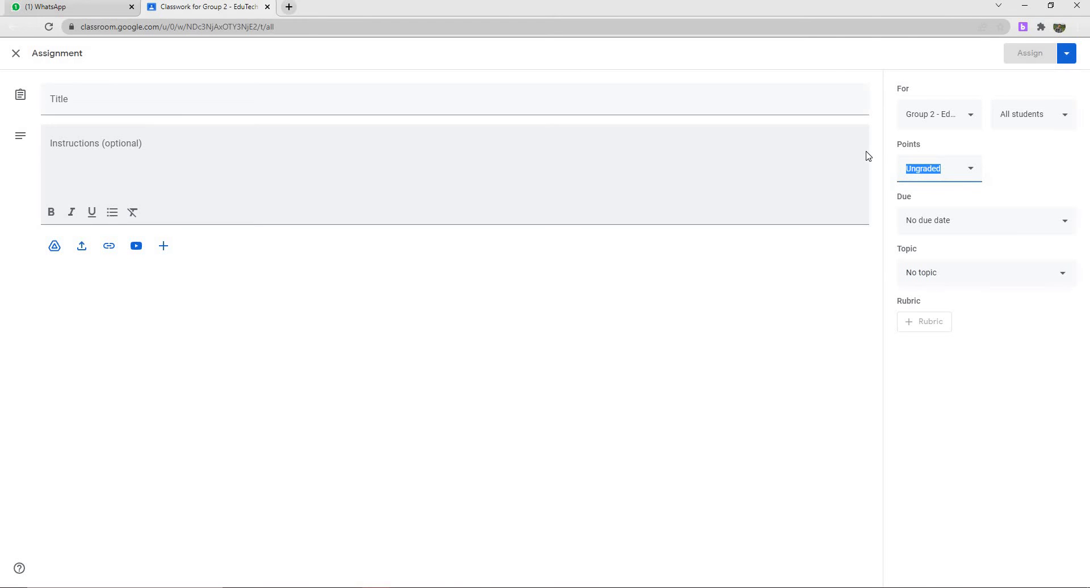
{"action": "type", "text": "50"}
{"action": "key", "text": "BackSpace"}
{"action": "key", "text": "BackSpace"}
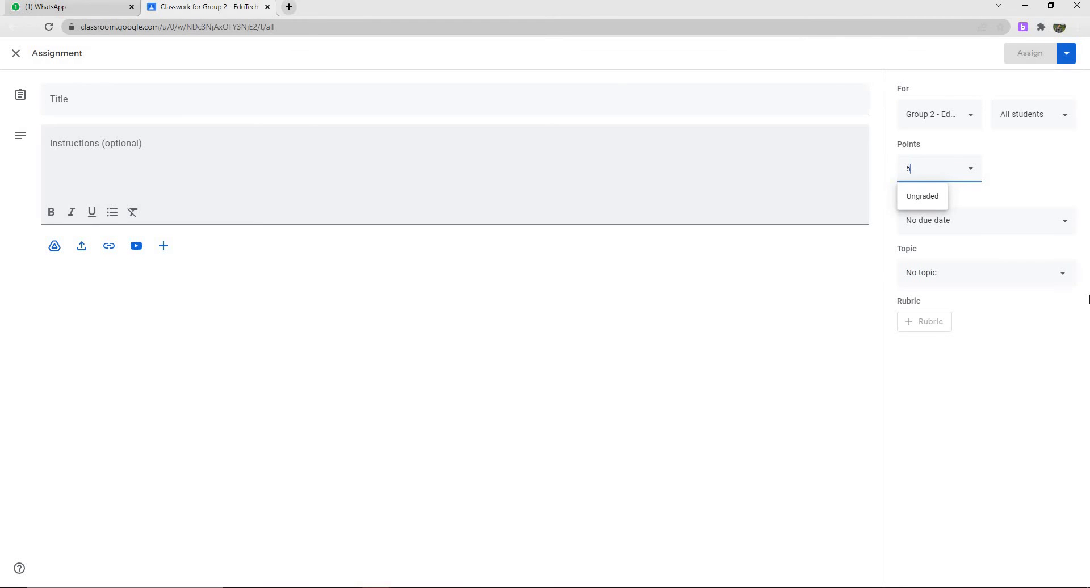
{"action": "type", "text": "1000"}
{"action": "key", "text": "BackSpace"}
{"action": "key", "text": "Down"}
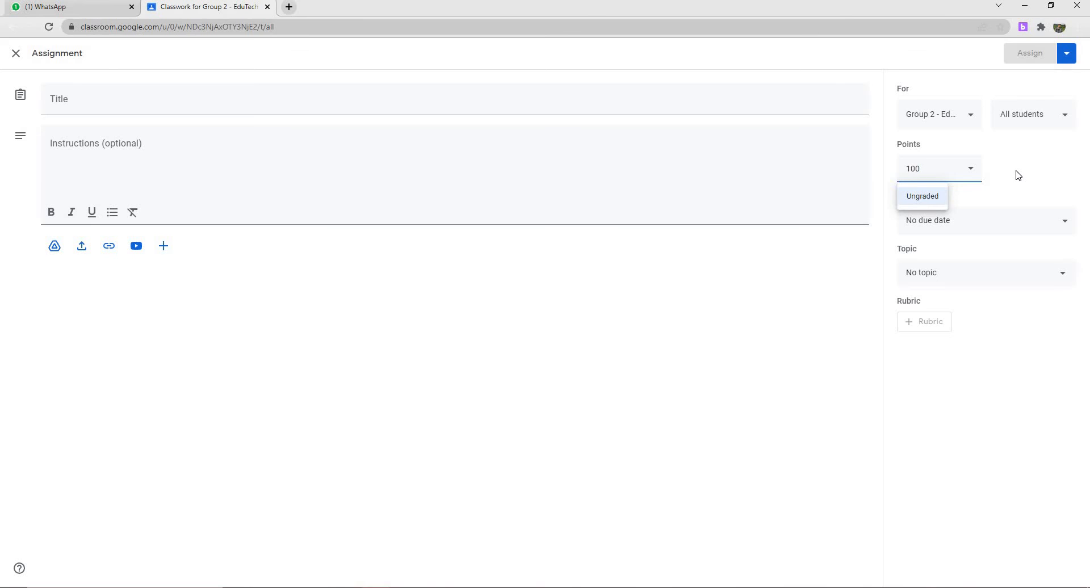
{"action": "left_click", "coordinate": [963, 238]}
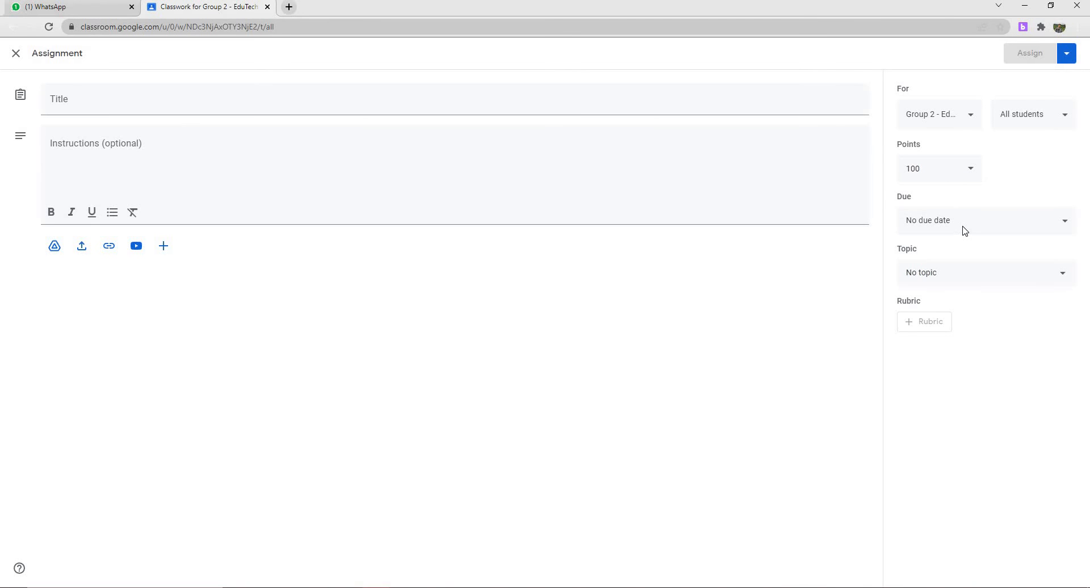
Step: Set the assignment's due date to Tomorrow and view the available topic choices
{"action": "left_click", "coordinate": [963, 230]}
{"action": "left_click", "coordinate": [998, 266]}
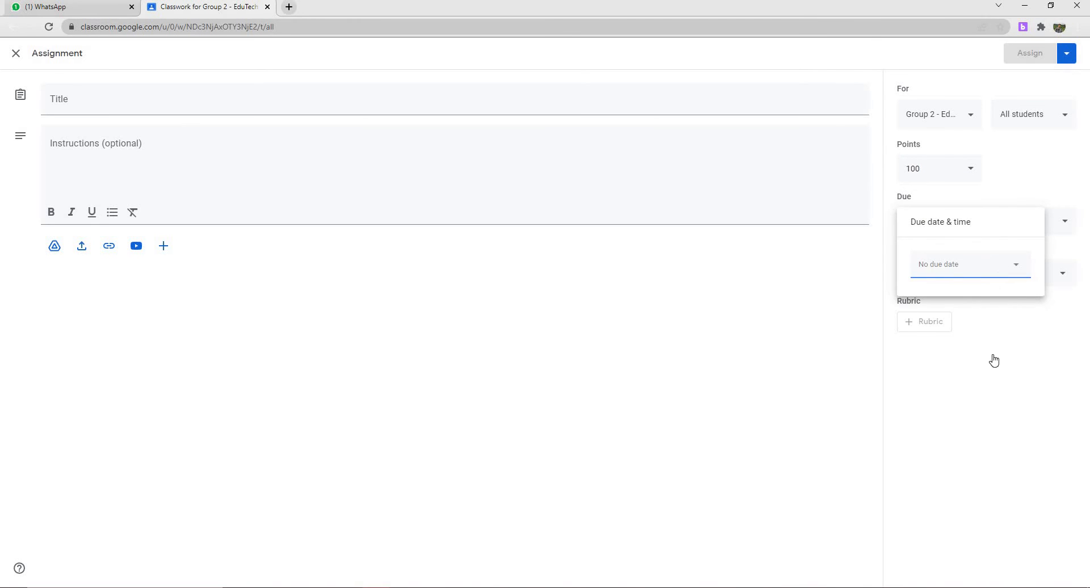
{"action": "left_click", "coordinate": [891, 307]}
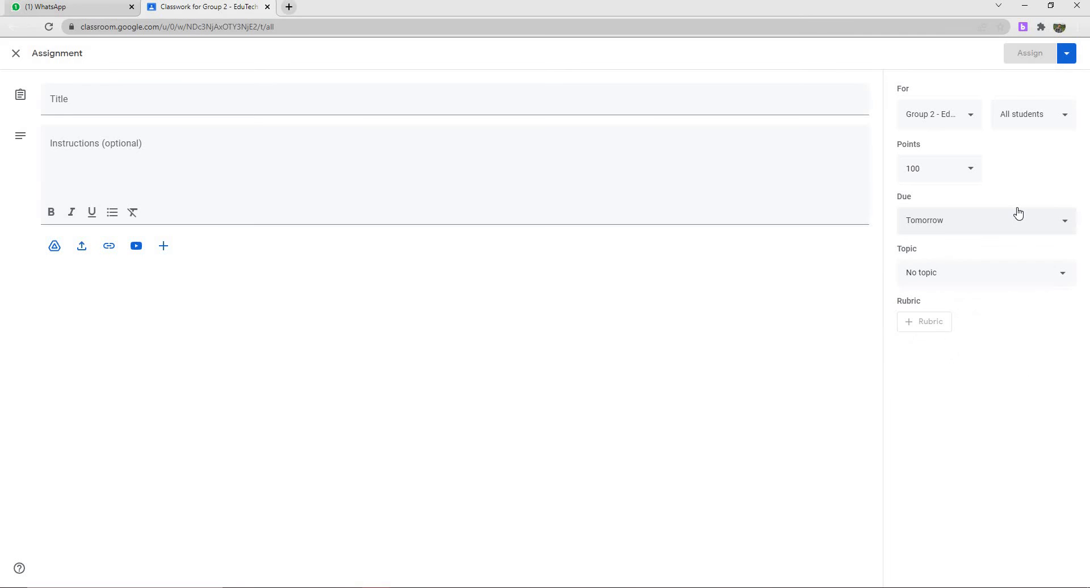
{"action": "left_click", "coordinate": [1003, 276]}
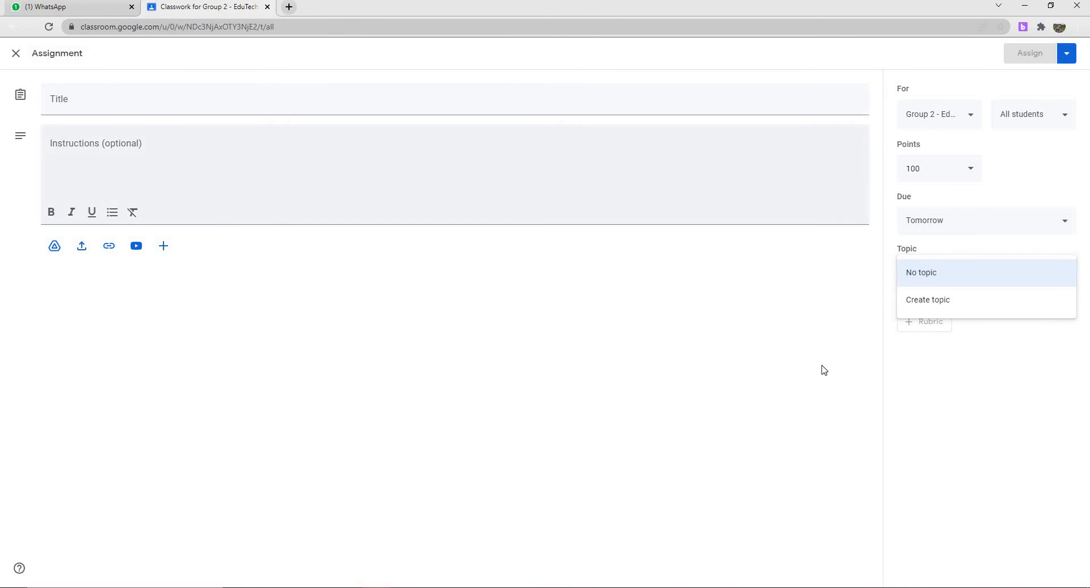
{"action": "left_click", "coordinate": [865, 57]}
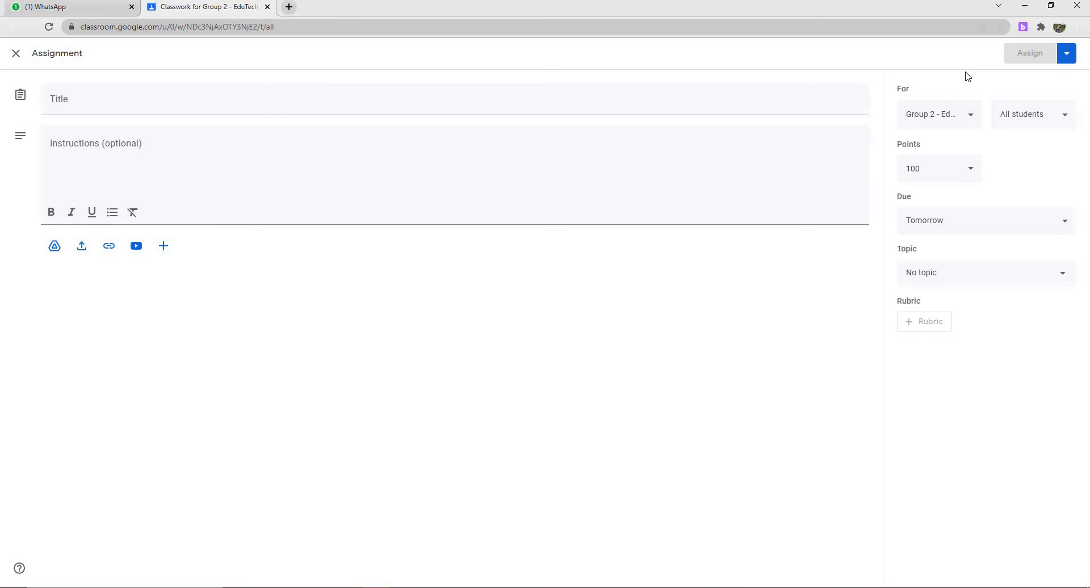
Step: Close the assignment draft without assigning it and return to the Classwork page
{"action": "left_click", "coordinate": [948, 164]}
{"action": "left_click", "coordinate": [931, 204]}
{"action": "key", "text": "Escape"}
Step: Start a quiz assignment to examine its form and attached blank quiz, and close it without assigning
{"action": "left_click", "coordinate": [363, 97]}
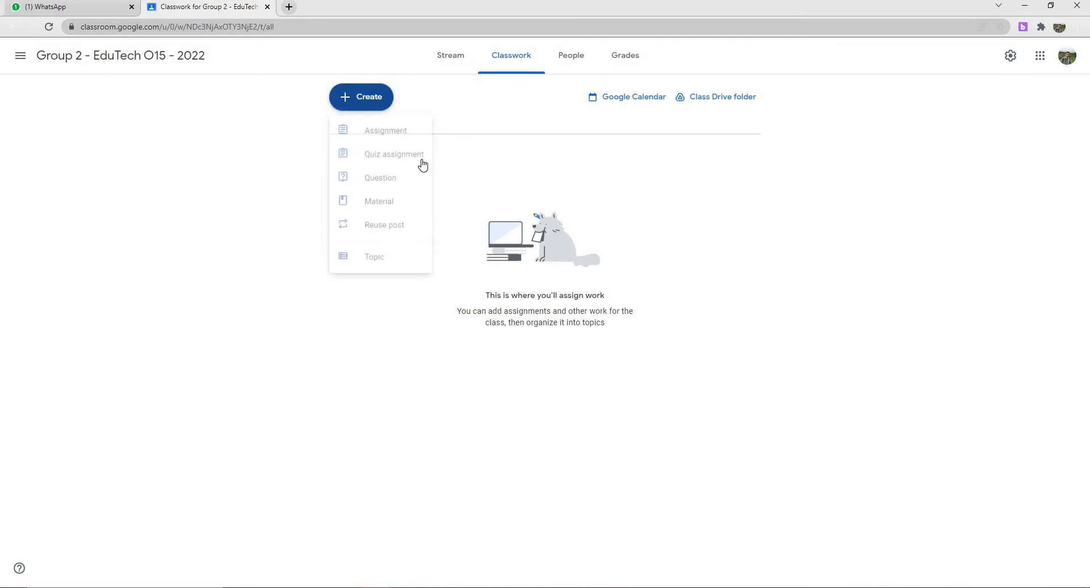
{"action": "left_click", "coordinate": [422, 160]}
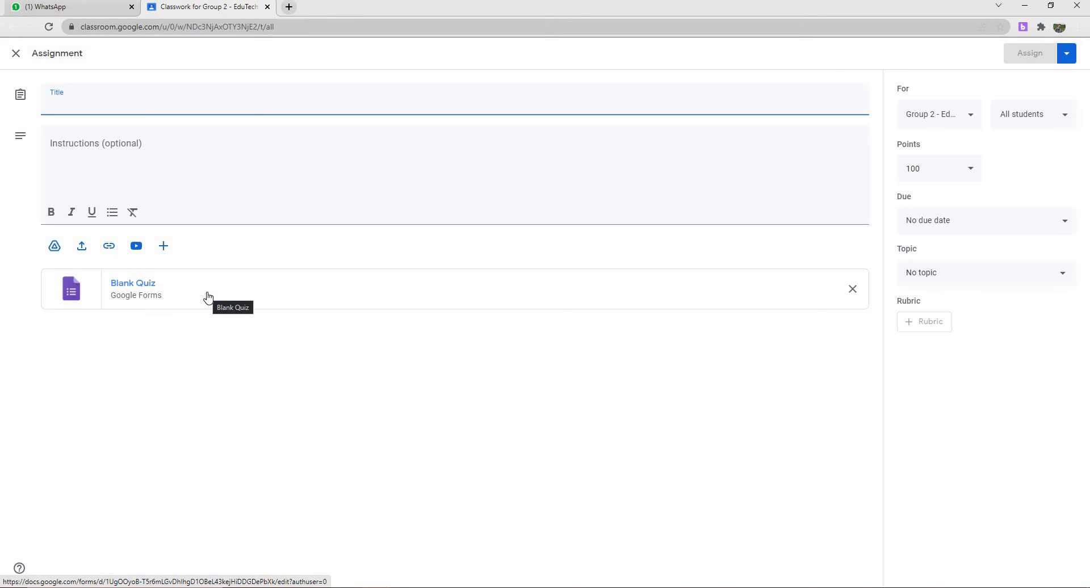
{"action": "left_click", "coordinate": [16, 54]}
Step: Start a new classwork question and set its answer type to Multiple choice
{"action": "left_click", "coordinate": [349, 99]}
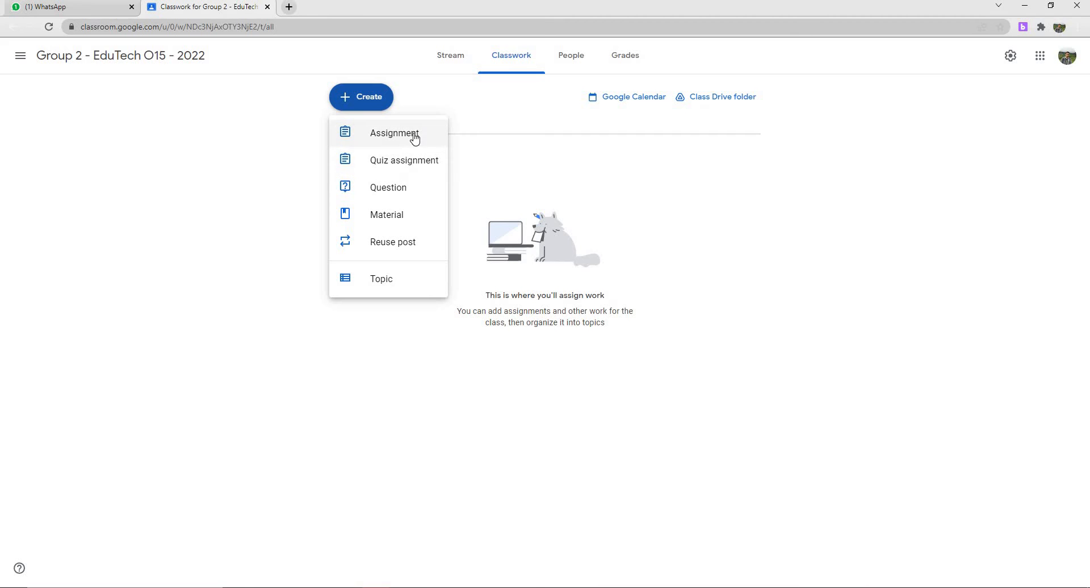
{"action": "left_click", "coordinate": [395, 188]}
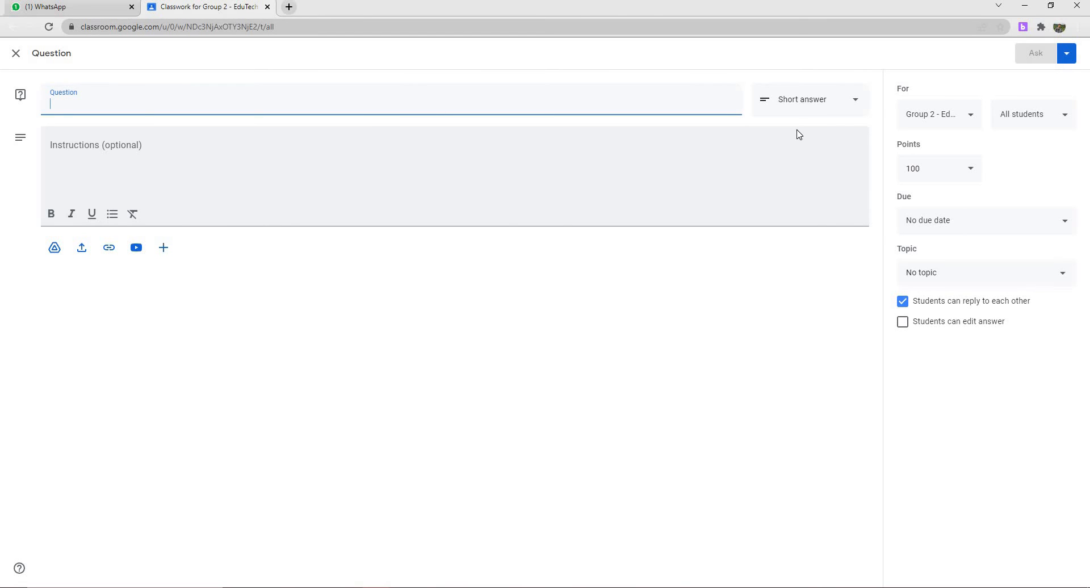
{"action": "left_click", "coordinate": [830, 106]}
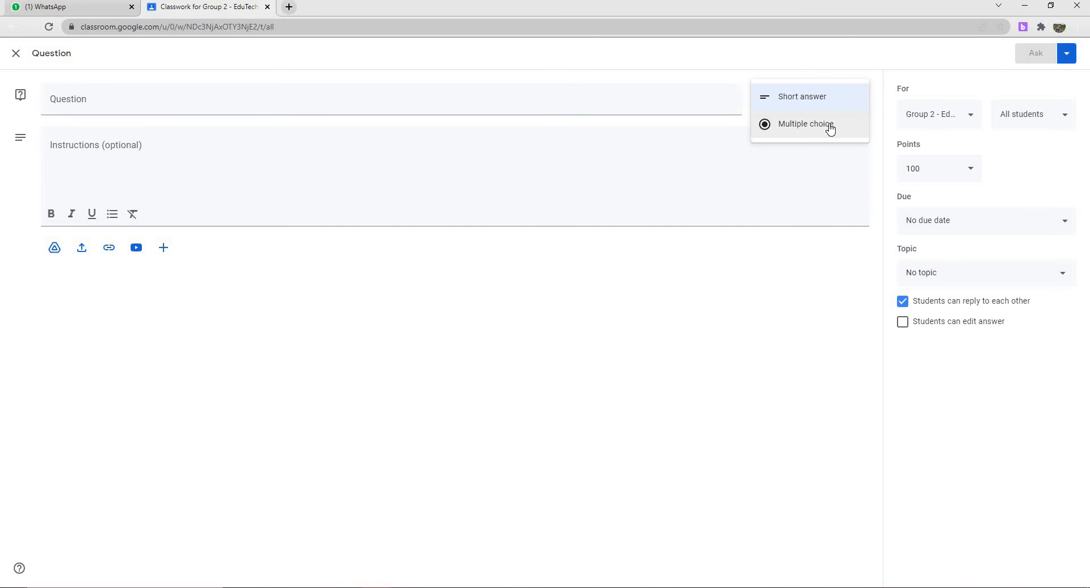
{"action": "left_click", "coordinate": [829, 123]}
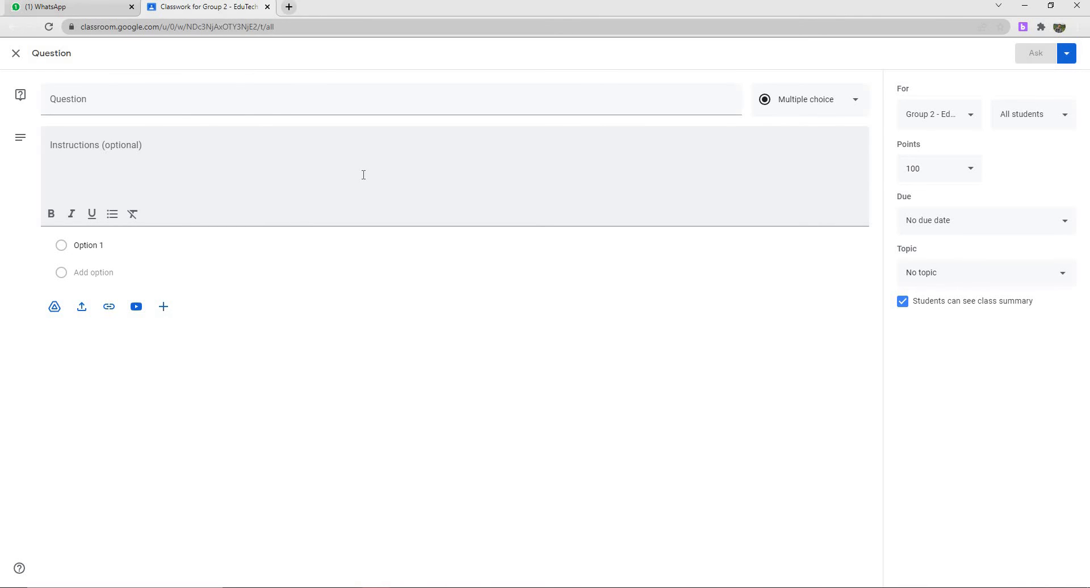
Step: Set the question's answer type back to Short answer and open its instructions for editing
{"action": "left_click", "coordinate": [959, 170]}
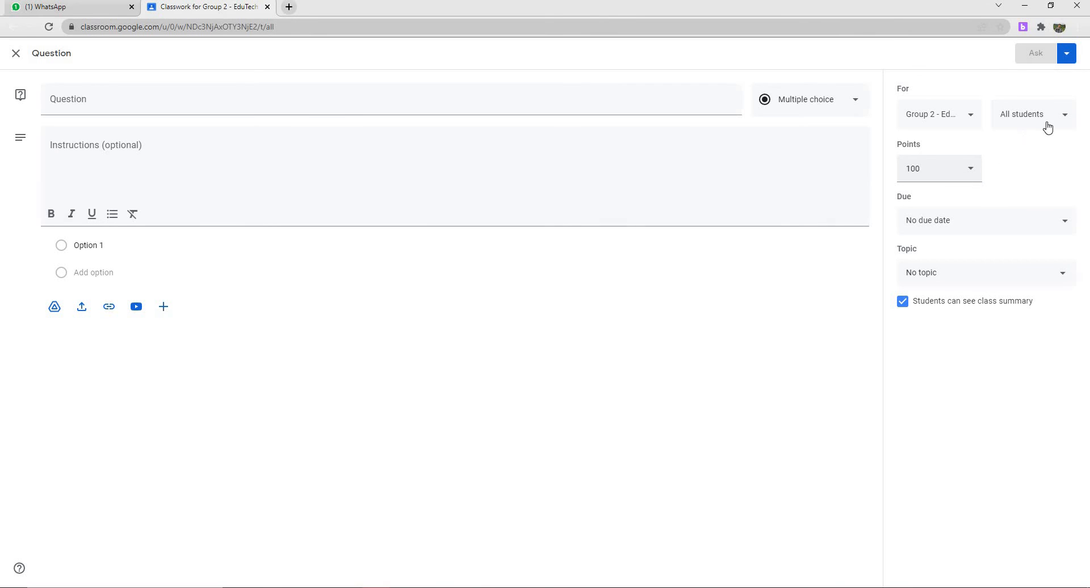
{"action": "left_click", "coordinate": [808, 111]}
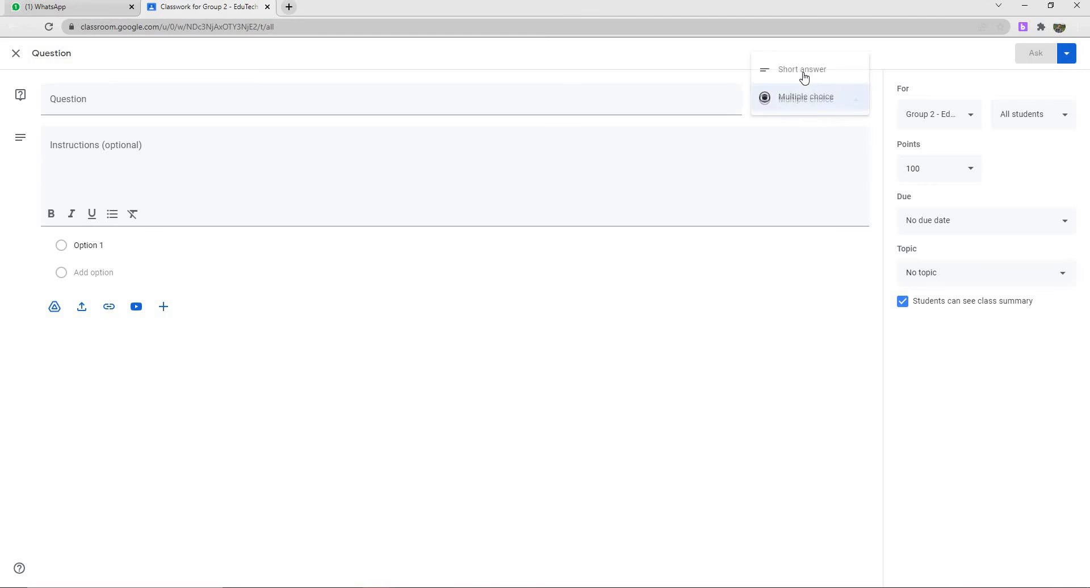
{"action": "left_click", "coordinate": [805, 74]}
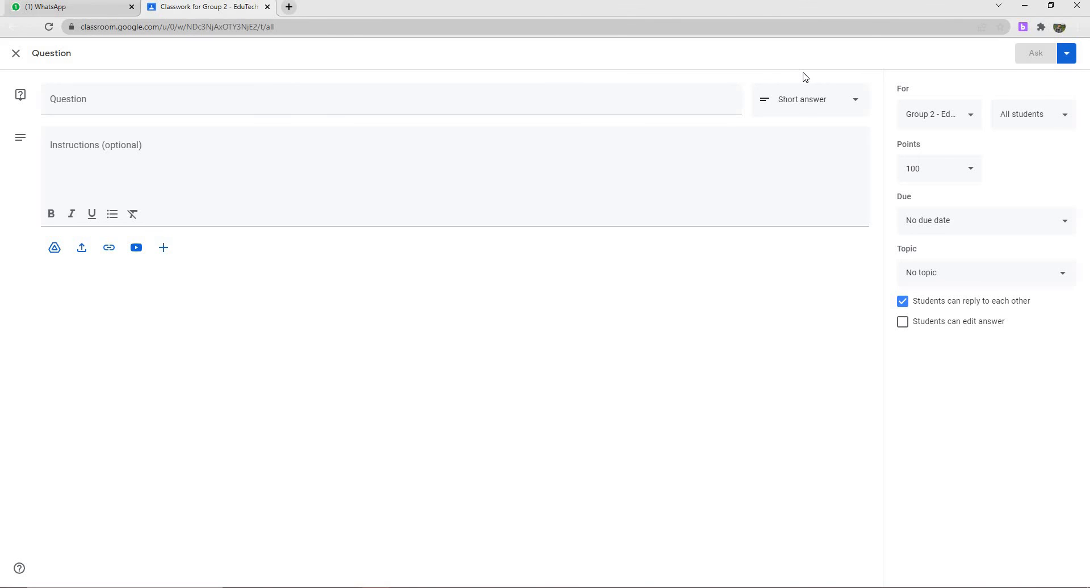
{"action": "left_click", "coordinate": [199, 165]}
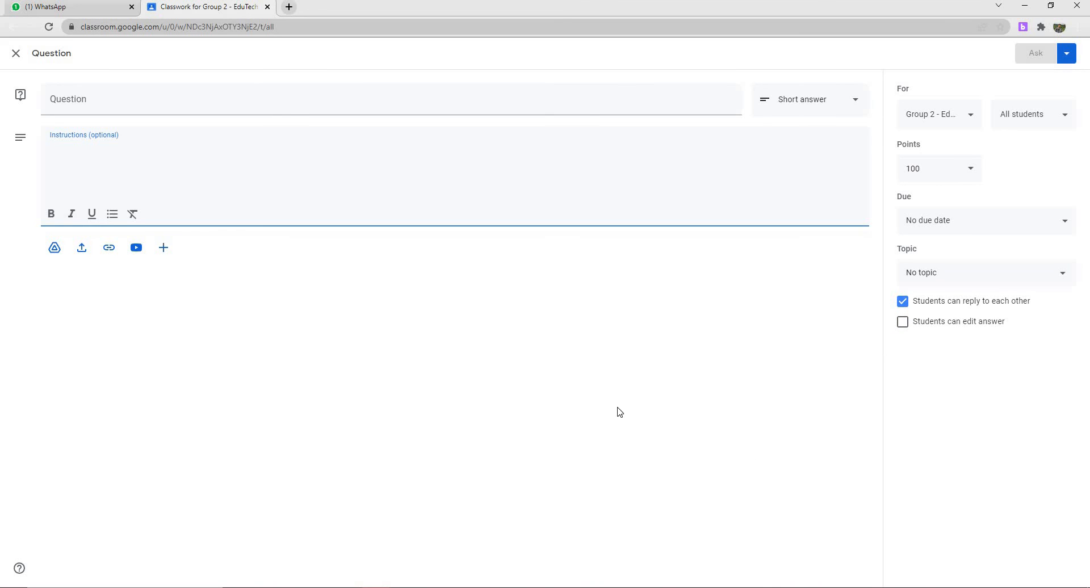
Step: Disallow student replies to each other, allow students to edit their answer, and close the question without asking it
{"action": "left_click", "coordinate": [903, 322]}
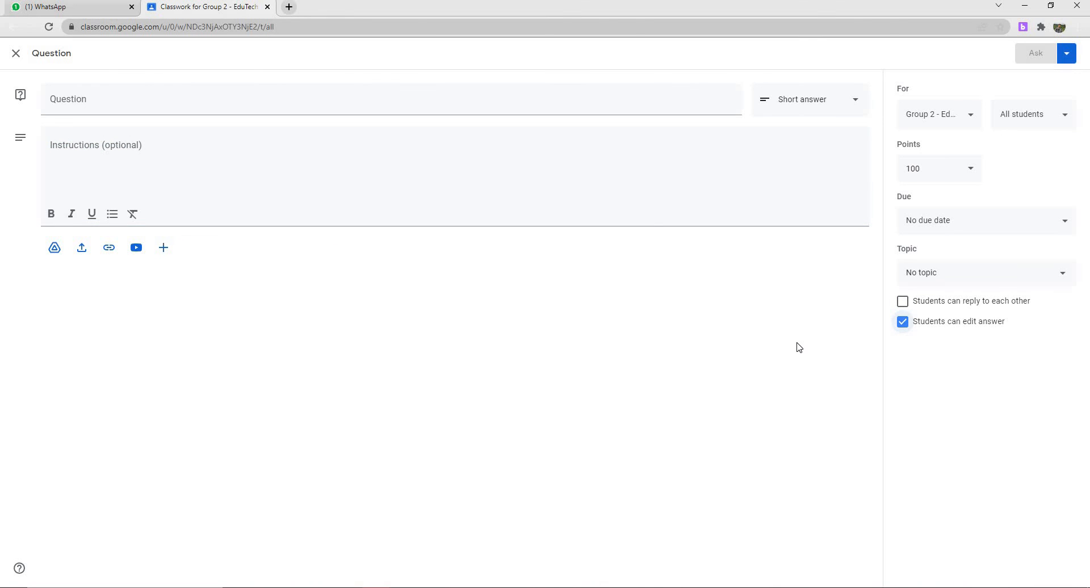
{"action": "left_click", "coordinate": [24, 55]}
Step: Start a classwork material to examine its form, close it without posting, and show the creation options again
{"action": "left_click", "coordinate": [335, 99]}
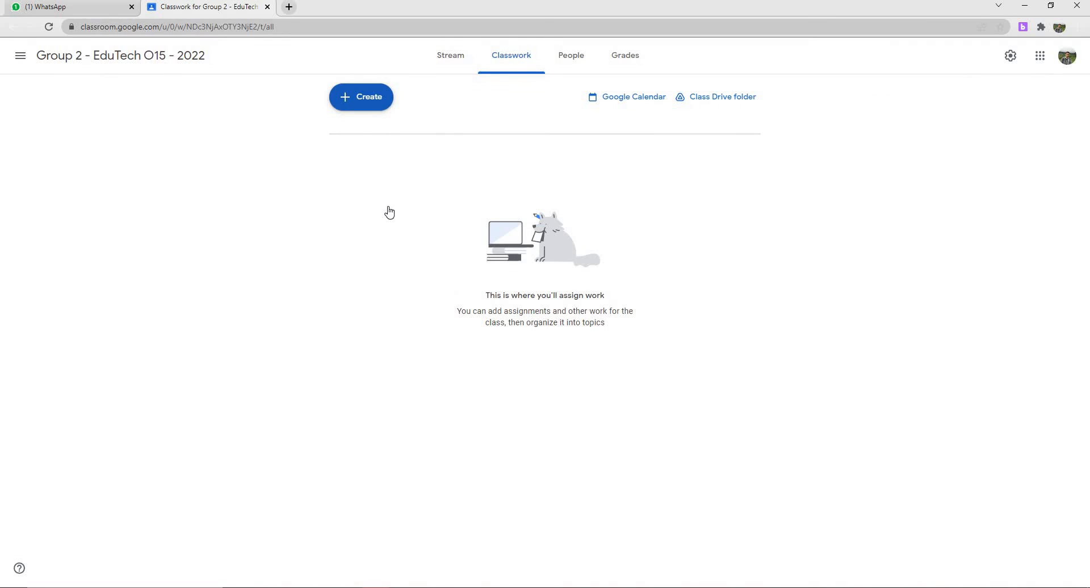
{"action": "left_click", "coordinate": [388, 213]}
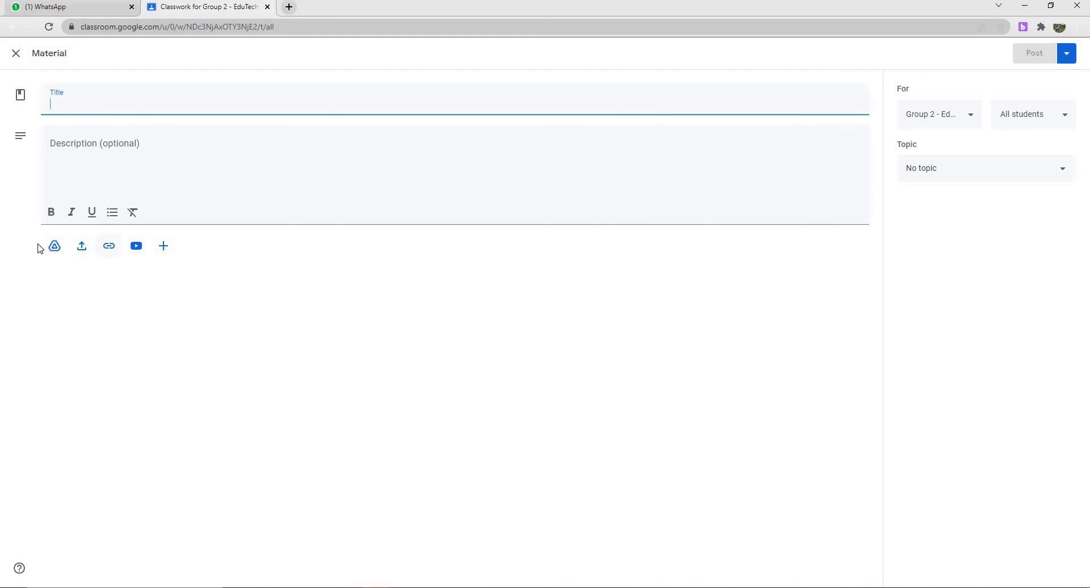
{"action": "left_click", "coordinate": [83, 247]}
{"action": "left_click", "coordinate": [16, 53]}
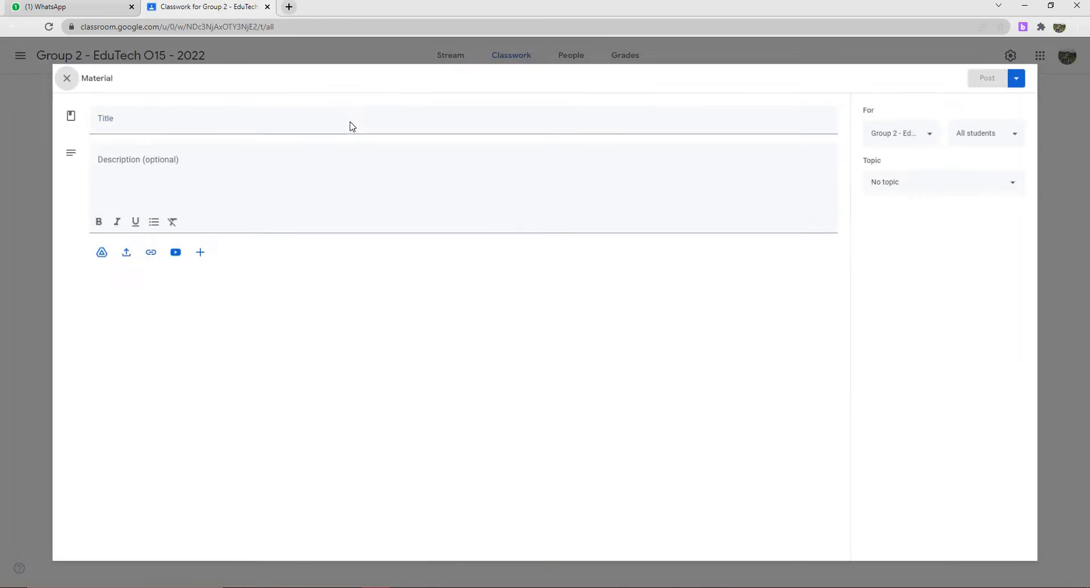
{"action": "left_click", "coordinate": [365, 115]}
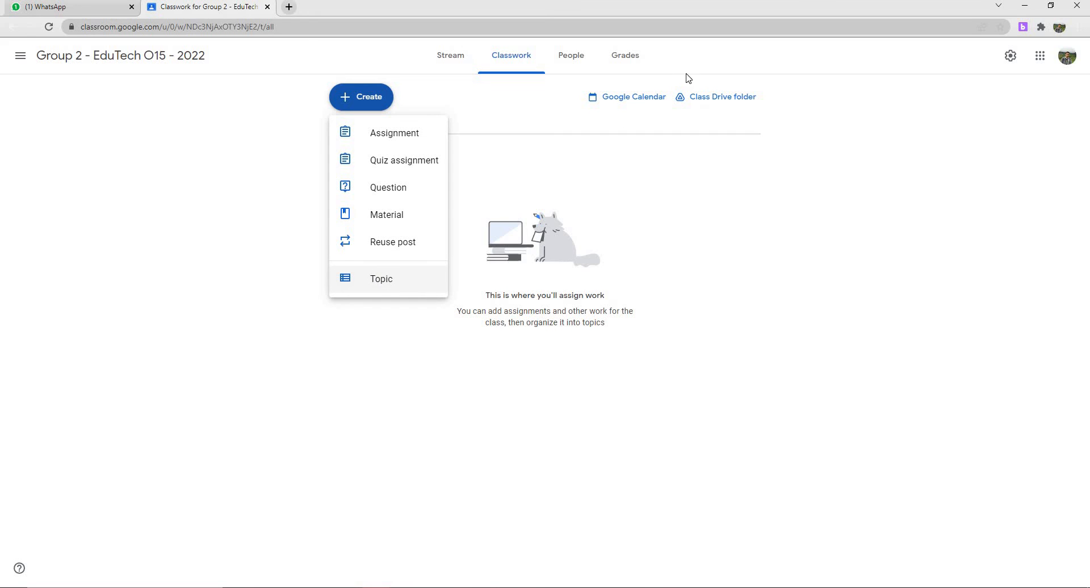
Step: View the class's Google Calendar and Class Drive folder, and close both to return to the Classwork page
{"action": "left_click", "coordinate": [645, 102]}
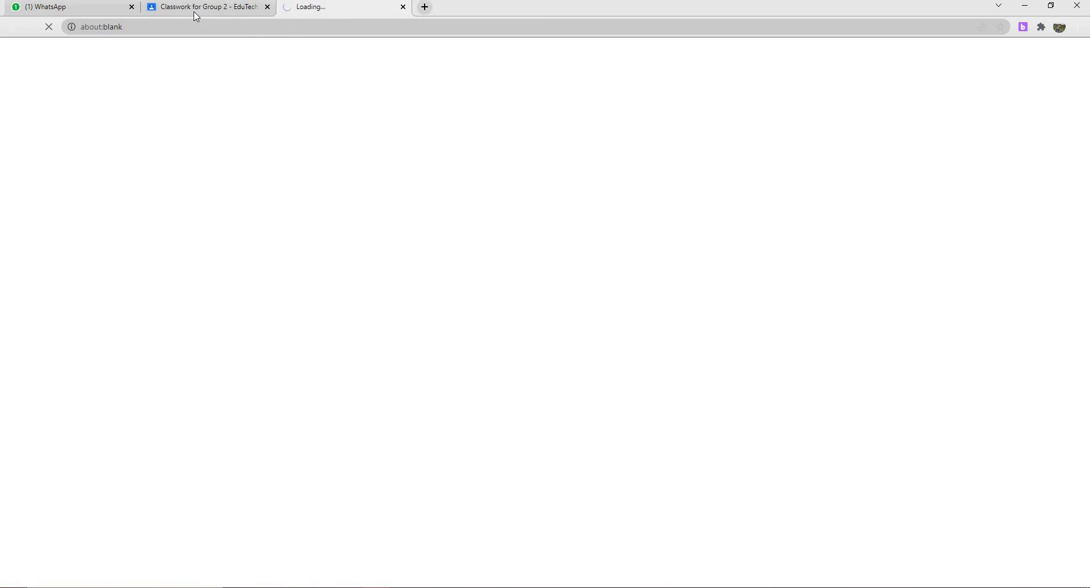
{"action": "key", "text": "ctrl+shift+Tab"}
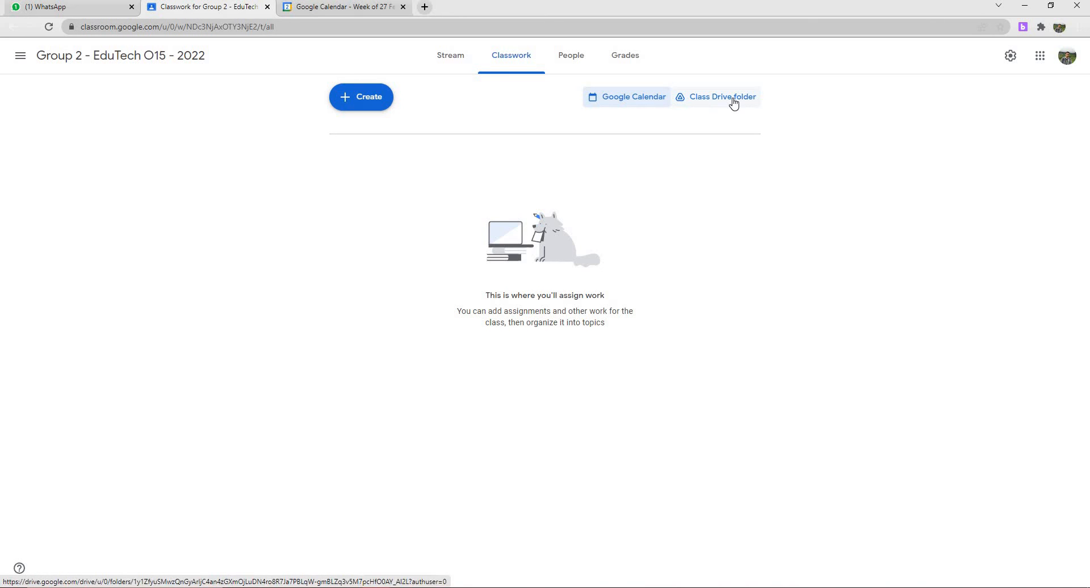
{"action": "left_click", "coordinate": [733, 99]}
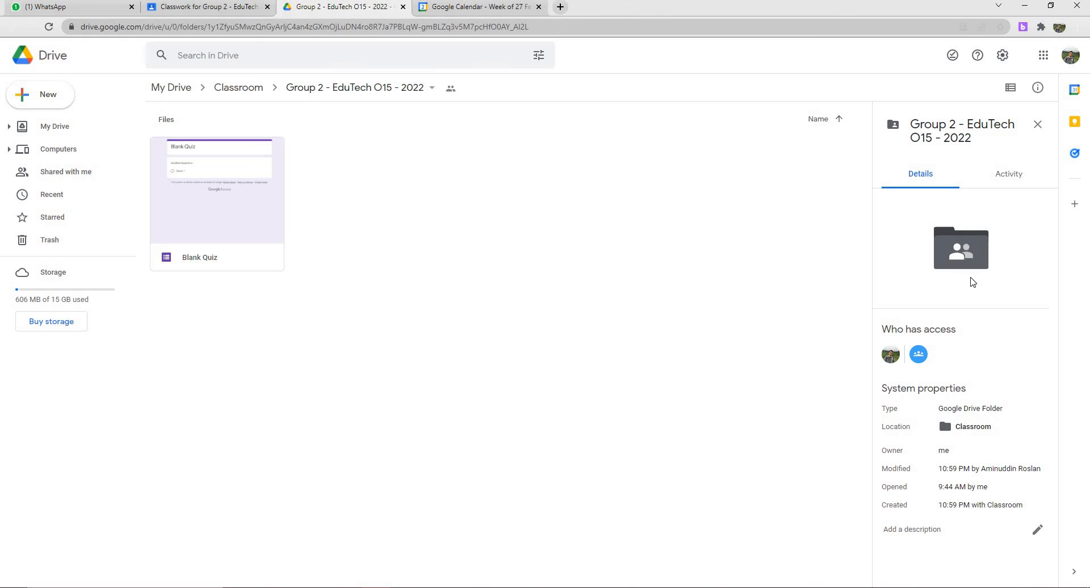
{"action": "left_click", "coordinate": [403, 7]}
{"action": "left_click", "coordinate": [396, 10]}
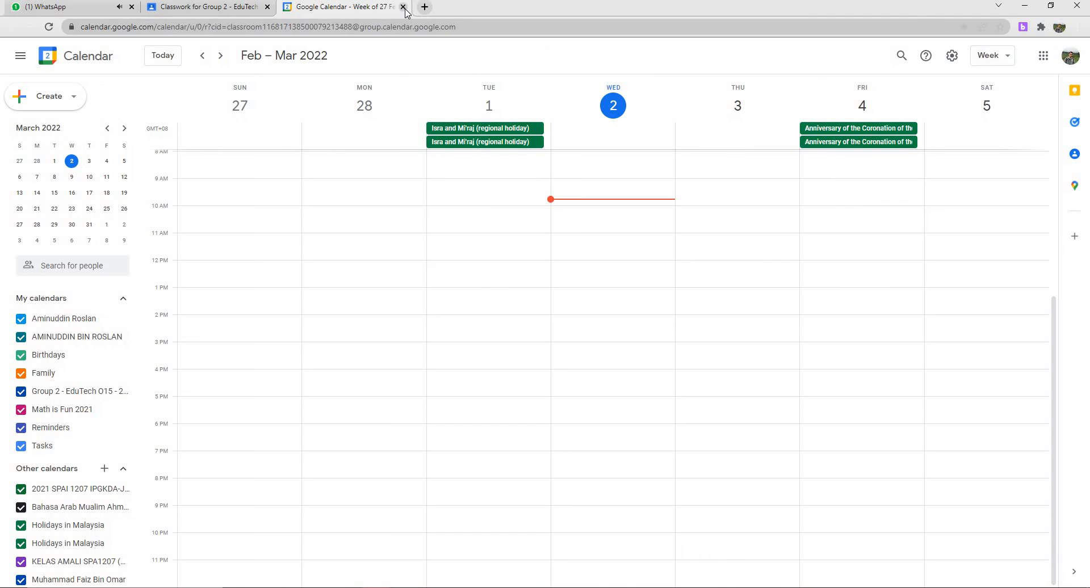
{"action": "left_click", "coordinate": [402, 7]}
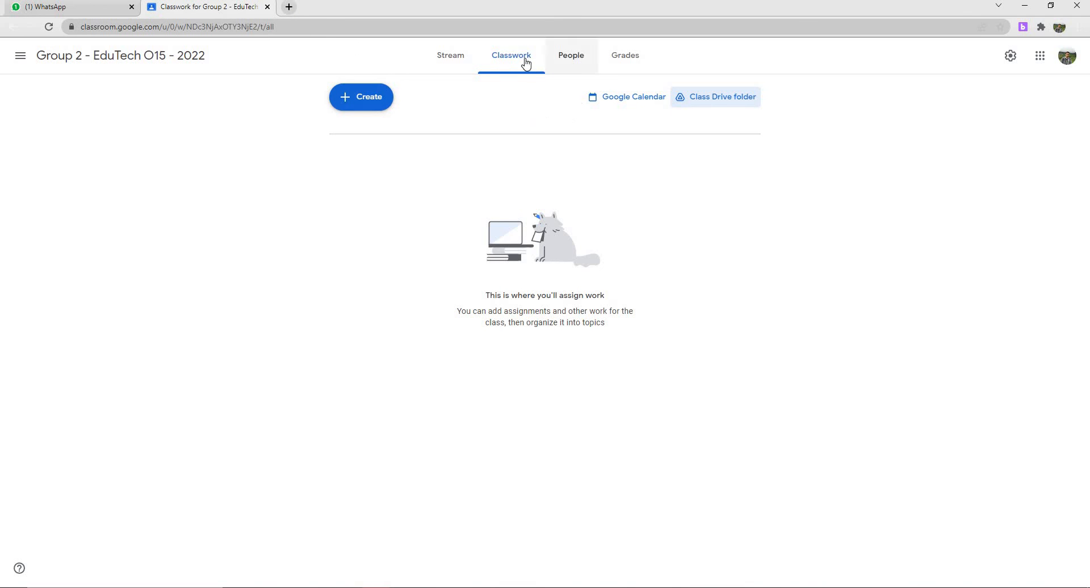
Step: Go to the class's People page and examine the full list of teachers and the Students section
{"action": "left_click", "coordinate": [571, 69]}
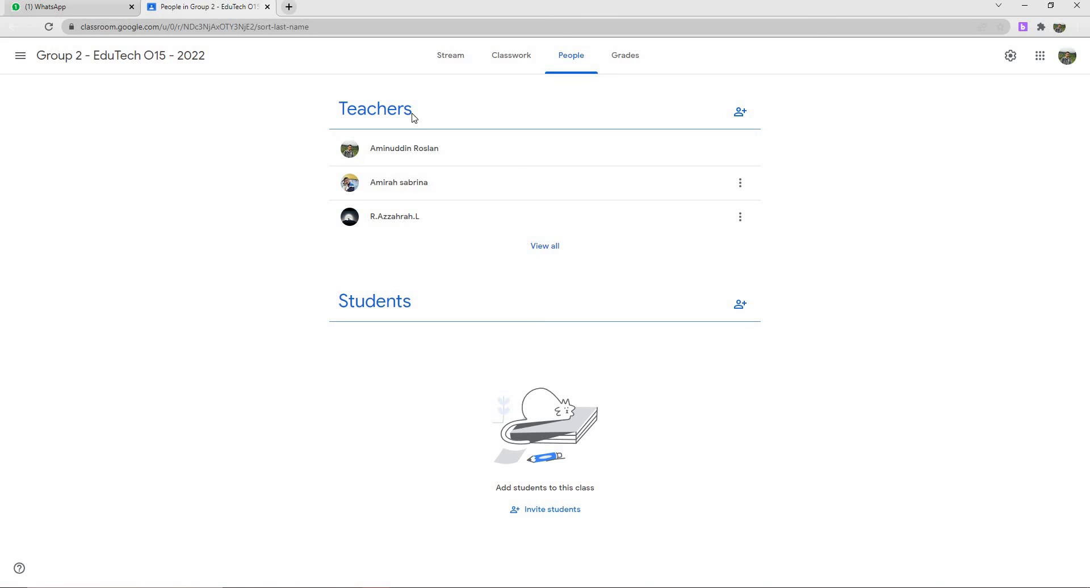
{"action": "left_click", "coordinate": [555, 243]}
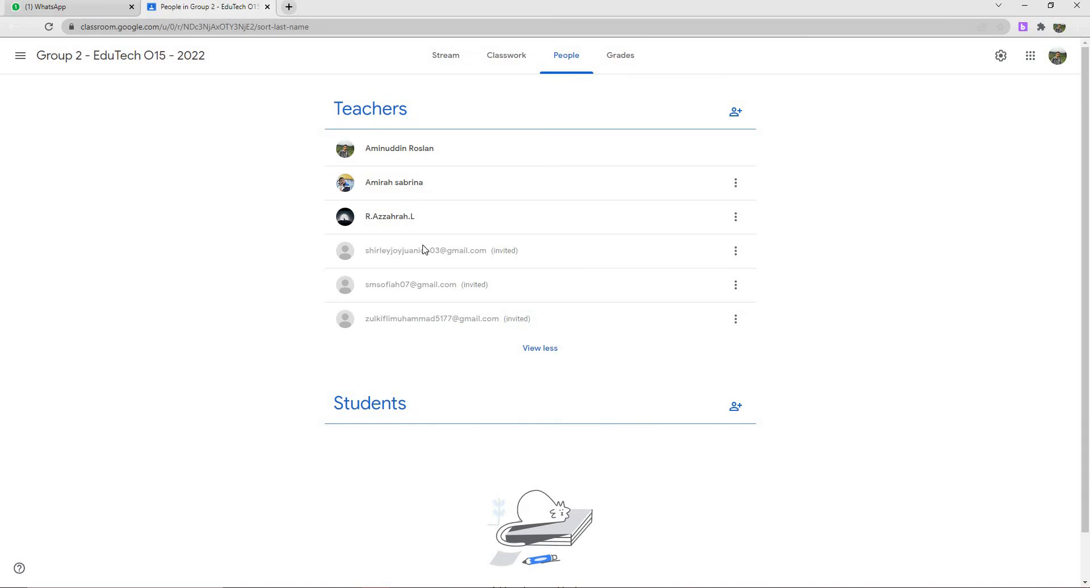
{"action": "scroll", "coordinate": [716, 468], "scroll_direction": "down", "scroll_amount": 1}
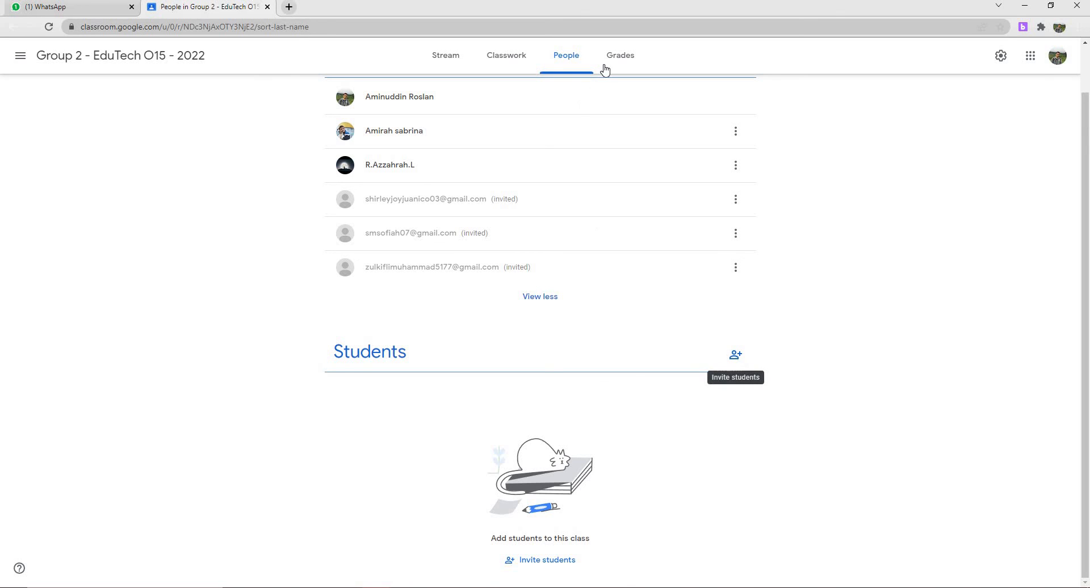
Step: Review the class's Grades, Stream, Classwork and People pages, ending on the Stream page
{"action": "left_click", "coordinate": [633, 65]}
{"action": "left_click", "coordinate": [454, 58]}
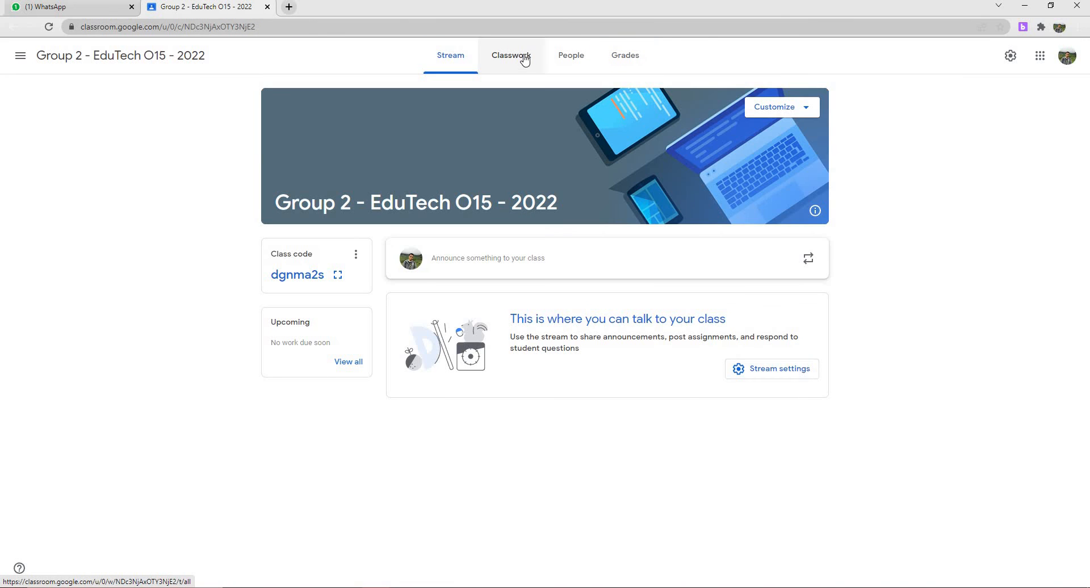
{"action": "left_click", "coordinate": [511, 61]}
{"action": "left_click", "coordinate": [570, 57]}
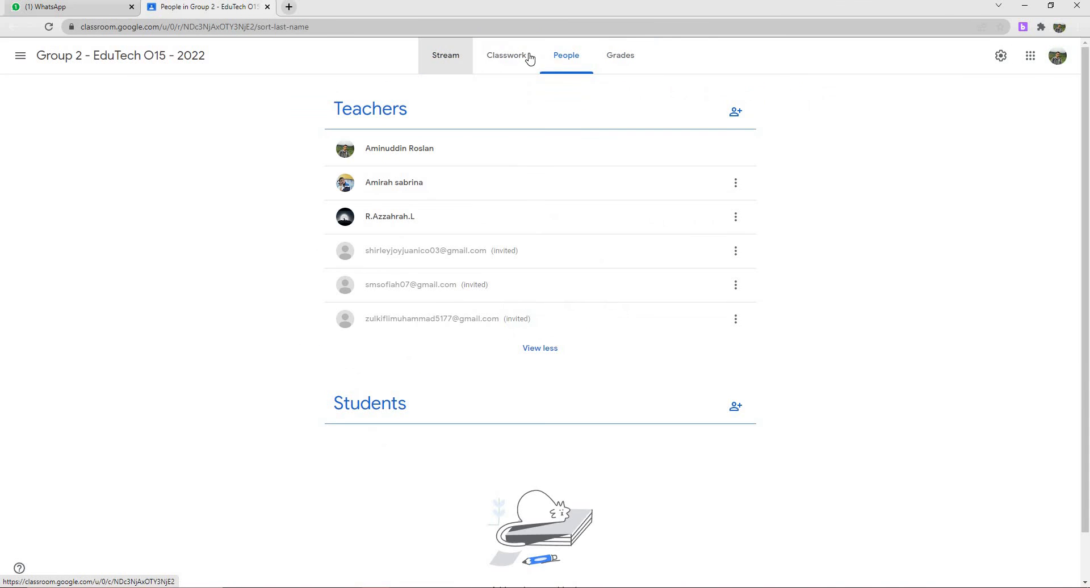
{"action": "left_click", "coordinate": [514, 55]}
{"action": "left_click", "coordinate": [448, 59]}
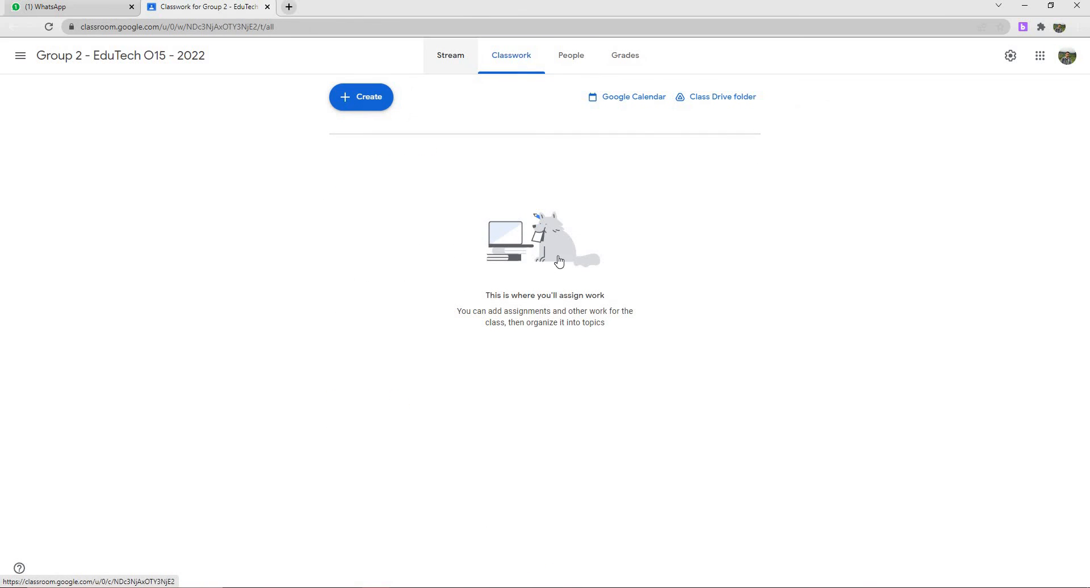
{"action": "left_click", "coordinate": [508, 62]}
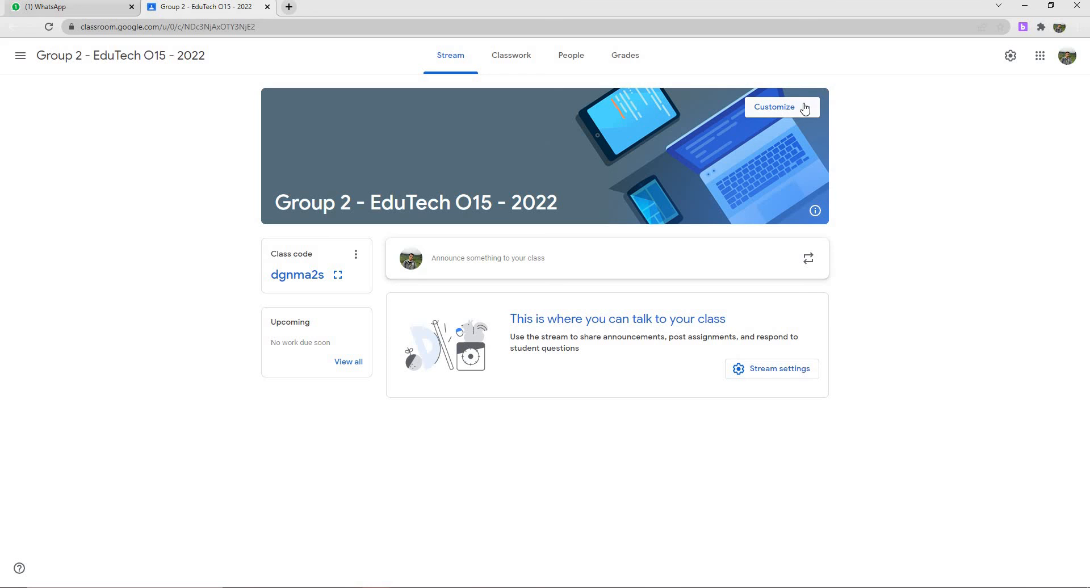
Step: Examine the customization options and class information of the banner on the Stream page
{"action": "left_click", "coordinate": [802, 107]}
{"action": "left_click", "coordinate": [822, 220]}
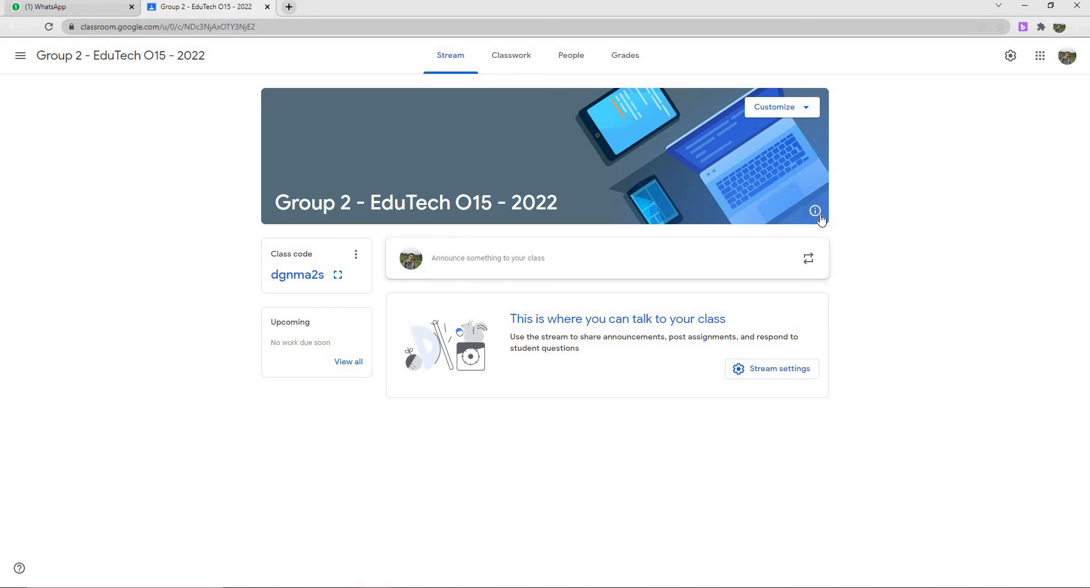